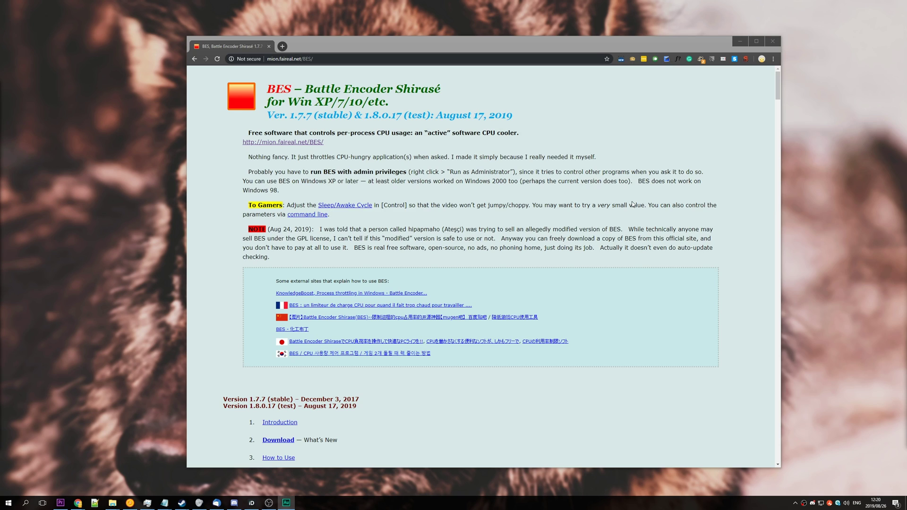
Bring the Chrome window with the Battle Encoder Shirasé homepage to the front
{"action": "left_click", "coordinate": [633, 204]}
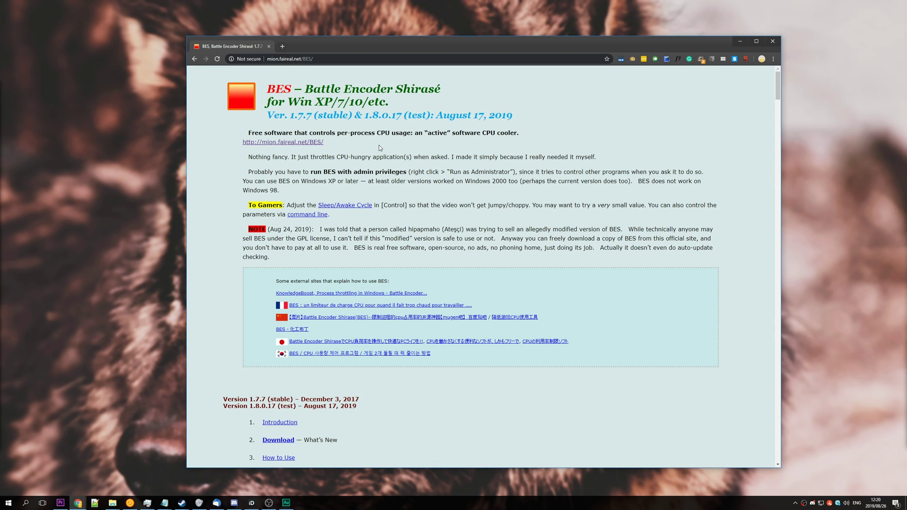
Jump to the Download section and highlight the Ver. 1.7.7 and test-build release dates
{"action": "scroll", "coordinate": [331, 260], "scroll_direction": "down", "scroll_amount": 2}
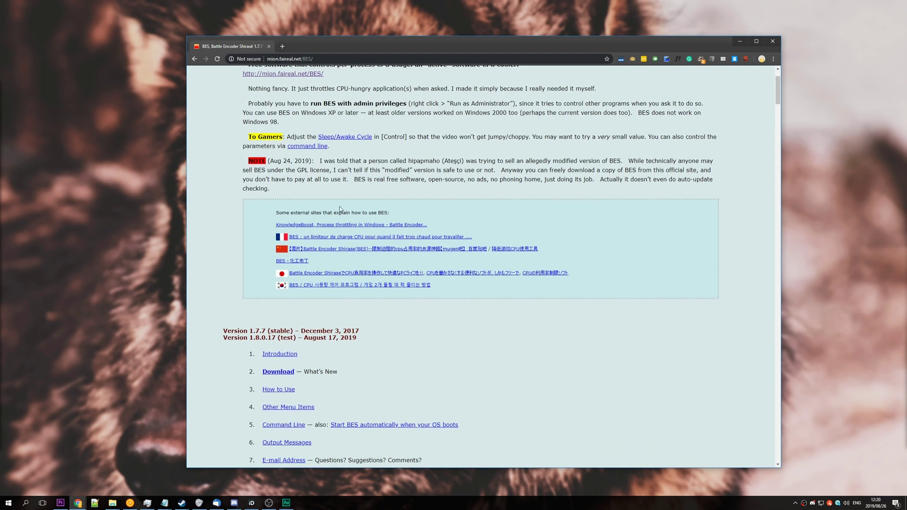
{"action": "left_click", "coordinate": [273, 371]}
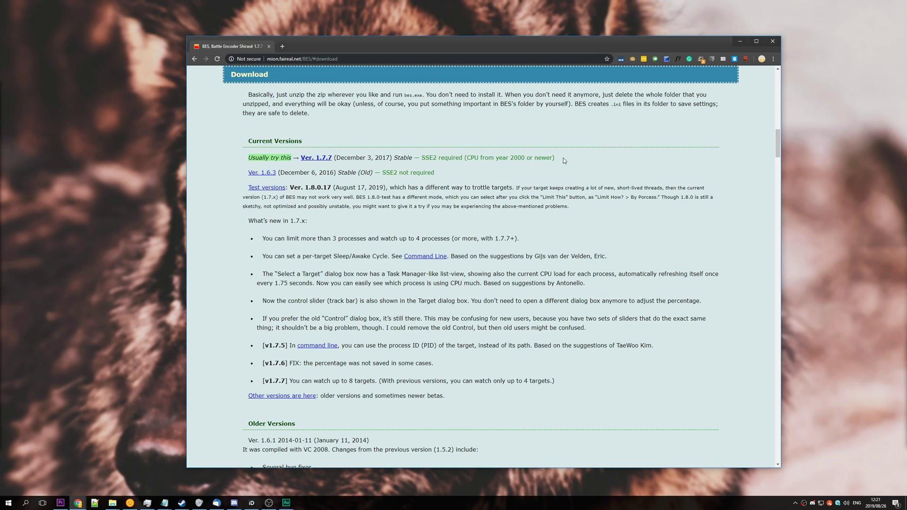
{"action": "left_click_drag", "start_coordinate": [241, 157], "coordinate": [397, 162]}
{"action": "left_click", "coordinate": [371, 170]}
{"action": "left_click_drag", "start_coordinate": [310, 187], "coordinate": [337, 188]}
{"action": "left_click_drag", "start_coordinate": [390, 158], "coordinate": [375, 158]}
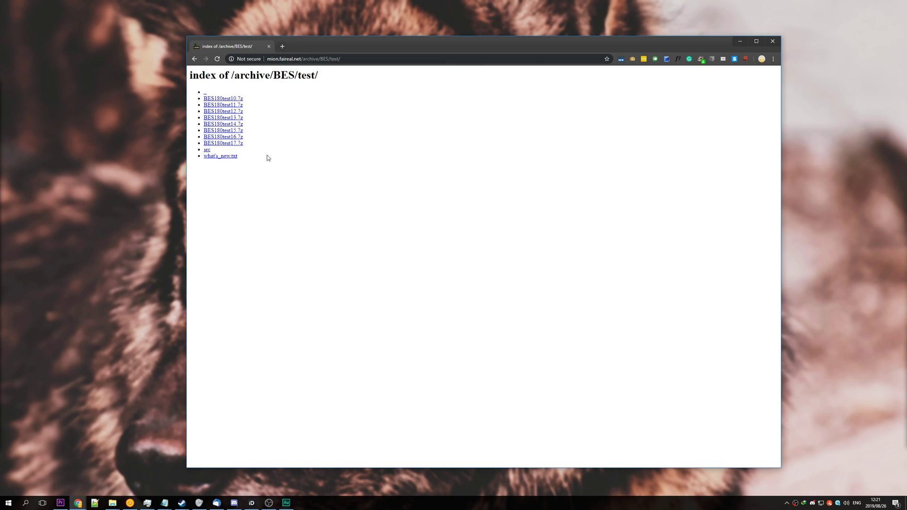
Download the BES180test17.7z test build and open the archive from the download bar
{"action": "left_click", "coordinate": [239, 146]}
{"action": "key", "text": "alt+Left"}
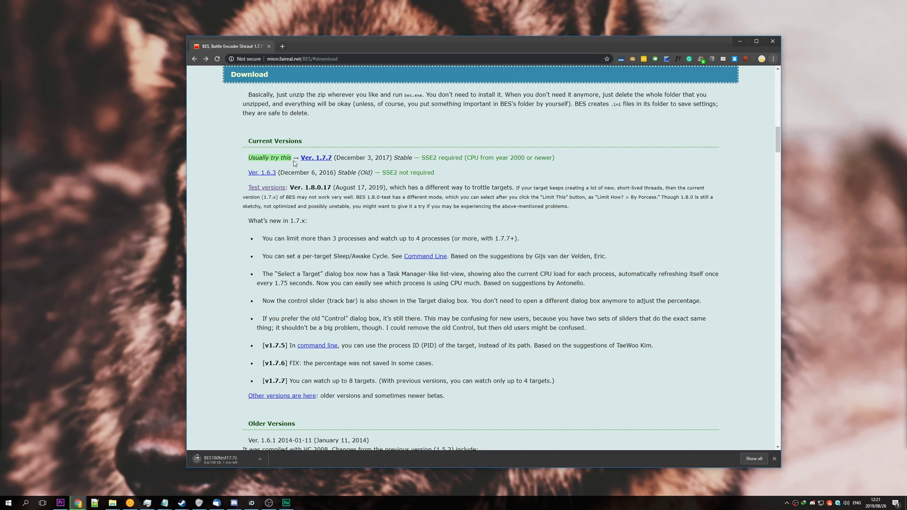
{"action": "left_click_drag", "start_coordinate": [263, 157], "coordinate": [405, 164]}
{"action": "left_click", "coordinate": [315, 162]}
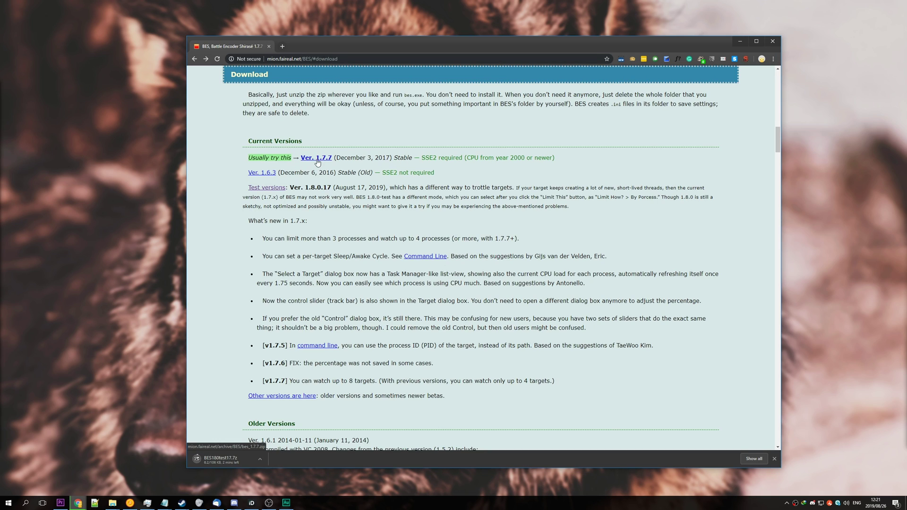
{"action": "left_click", "coordinate": [231, 464]}
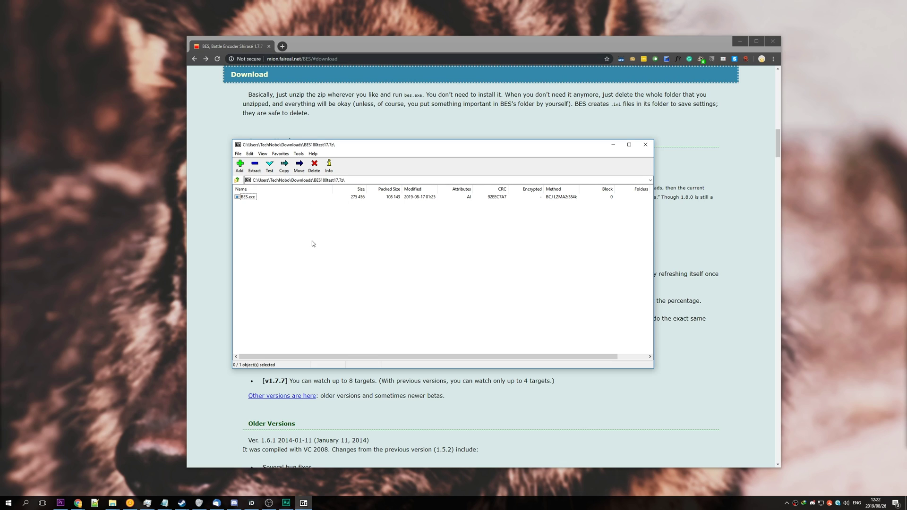
Extract BES.exe to the desktop, launch BES 1.8.0-test17, and close 7-Zip
{"action": "left_click_drag", "start_coordinate": [247, 196], "coordinate": [163, 219]}
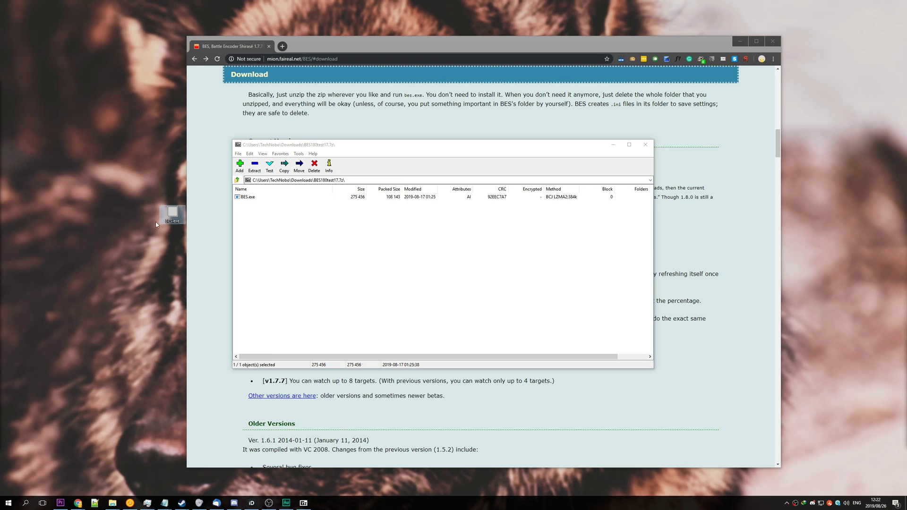
{"action": "double_click", "coordinate": [164, 223]}
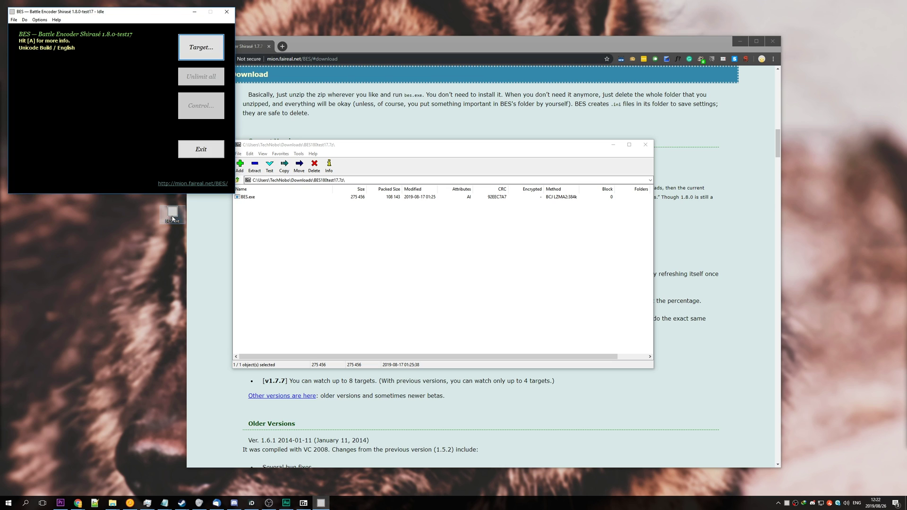
{"action": "left_click", "coordinate": [645, 145]}
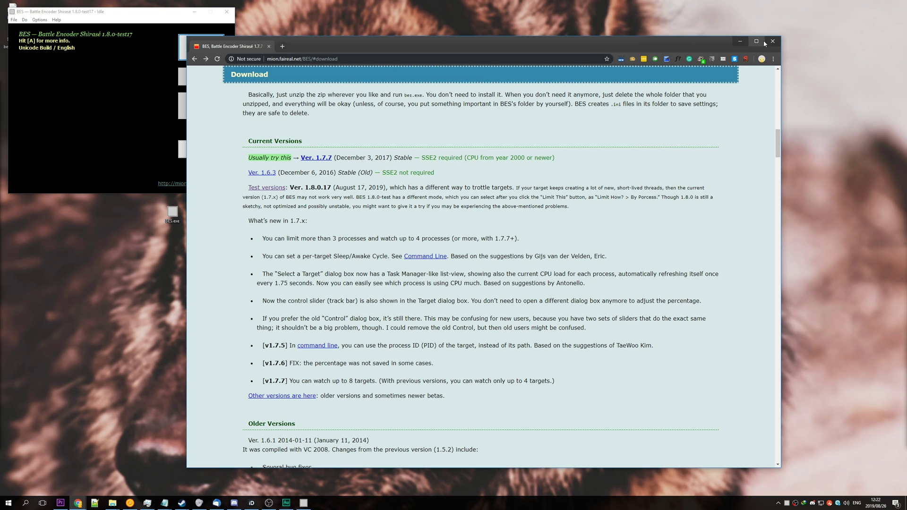
Centre BES, open its Target process list, and show Task Manager sorted by CPU
{"action": "left_click", "coordinate": [740, 41]}
{"action": "left_click_drag", "start_coordinate": [151, 13], "coordinate": [475, 146]}
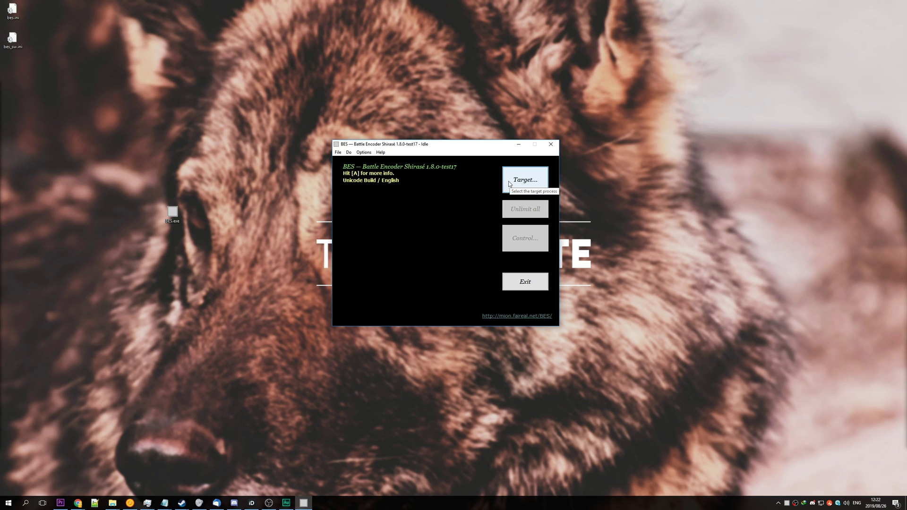
{"action": "left_click", "coordinate": [546, 183]}
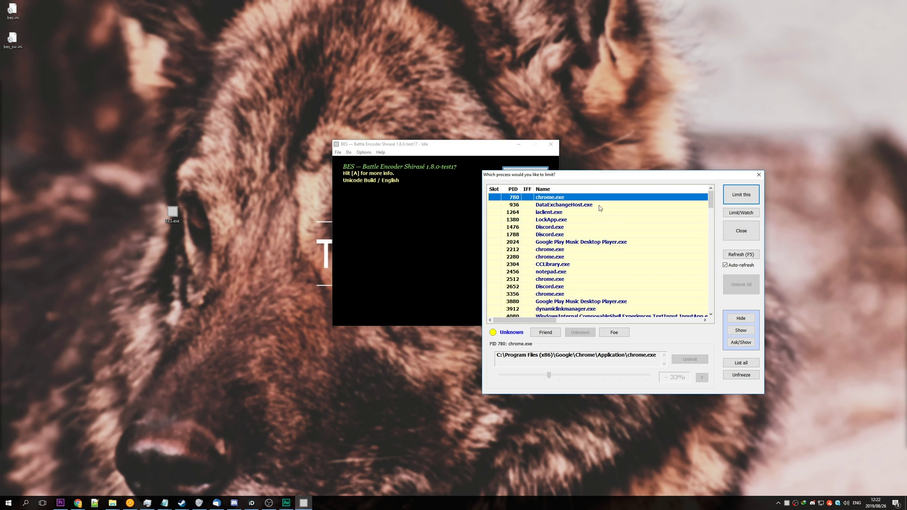
{"action": "key", "text": "ctrl+shift+Escape"}
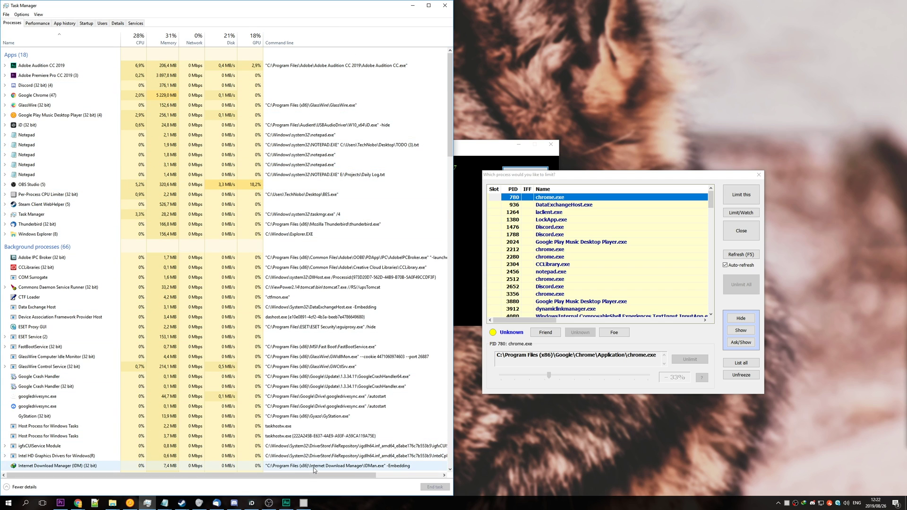
{"action": "left_click", "coordinate": [134, 45]}
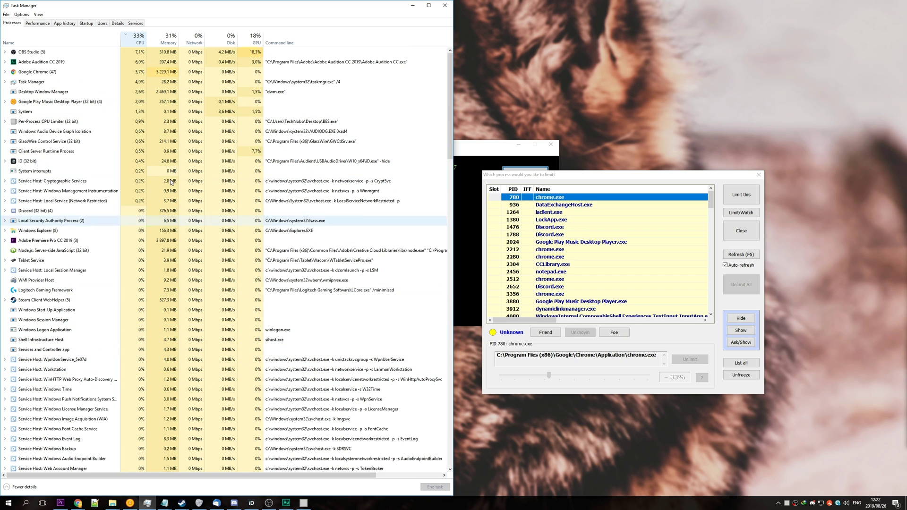
Open four live Twitch channels, including Overwatch, in new Firefox tabs
{"action": "left_click", "coordinate": [47, 42]}
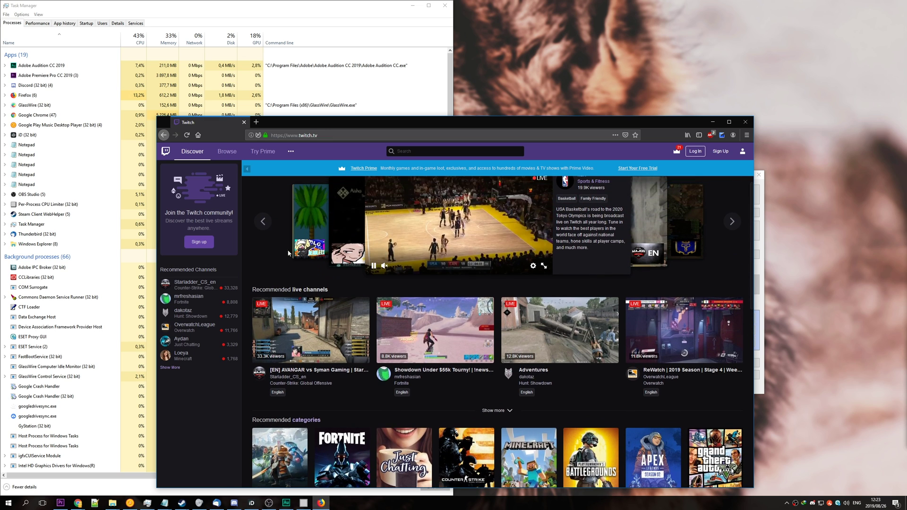
{"action": "right_click", "coordinate": [343, 274]}
{"action": "left_click", "coordinate": [364, 281]}
{"action": "right_click", "coordinate": [427, 274]}
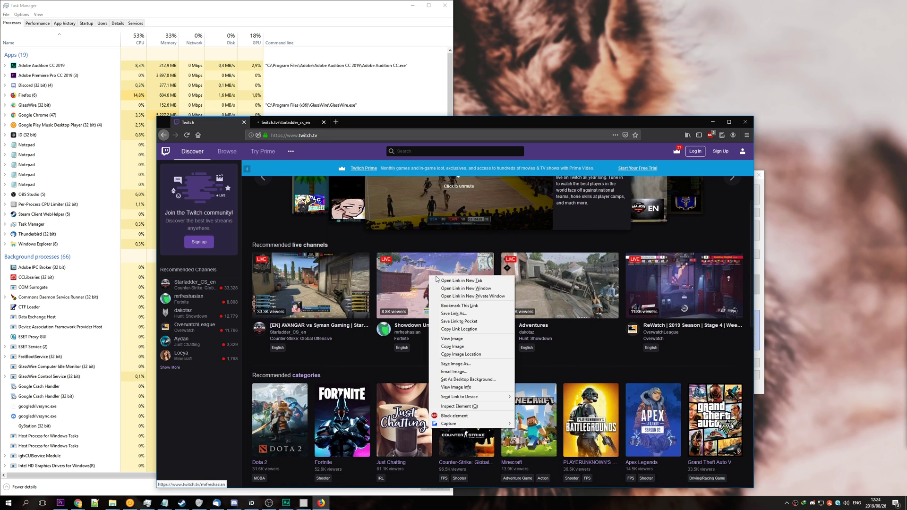
{"action": "left_click", "coordinate": [449, 280]}
{"action": "right_click", "coordinate": [538, 274]}
{"action": "left_click", "coordinate": [560, 281]}
{"action": "right_click", "coordinate": [656, 277]}
{"action": "left_click", "coordinate": [675, 282]}
Cycle through the Counter-Strike, Fortnite, Hunt: Showdown and Overwatch tabs; Firefox uses about 31% CPU
{"action": "left_click", "coordinate": [283, 122]}
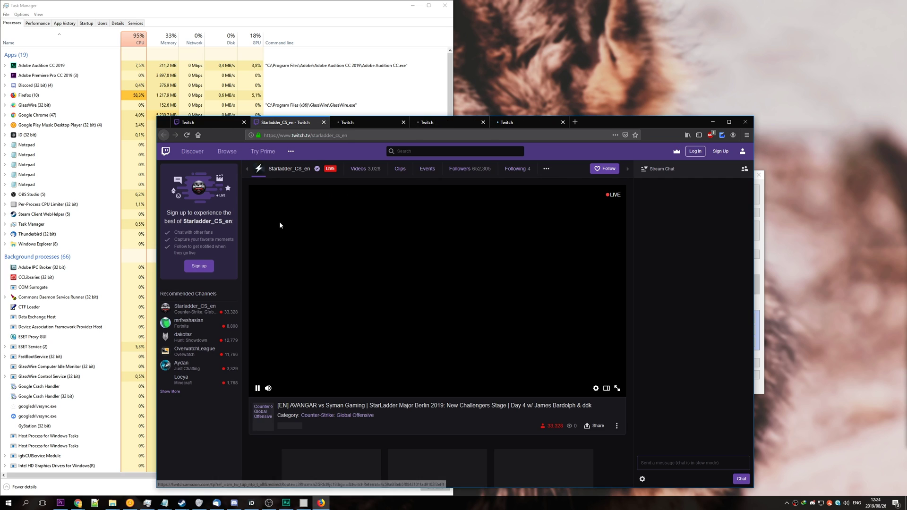
{"action": "left_click", "coordinate": [362, 123]}
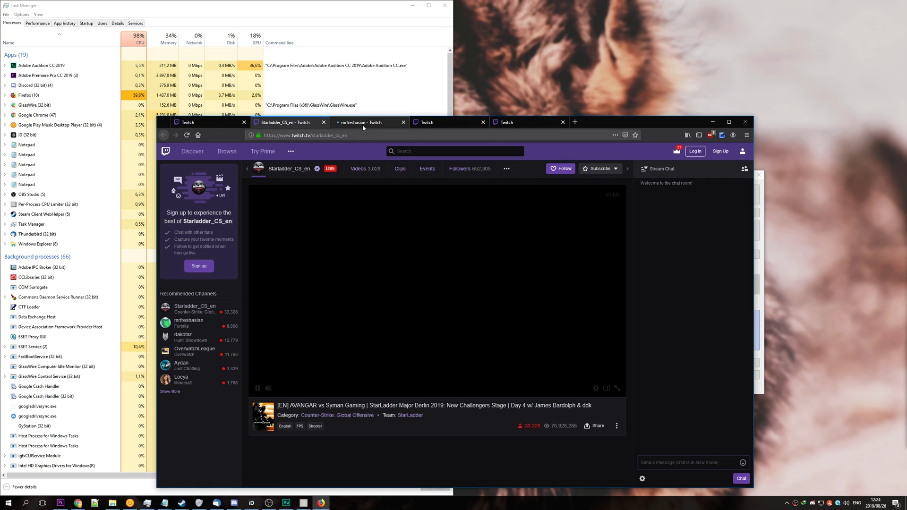
{"action": "left_click", "coordinate": [424, 123]}
{"action": "left_click", "coordinate": [524, 123]}
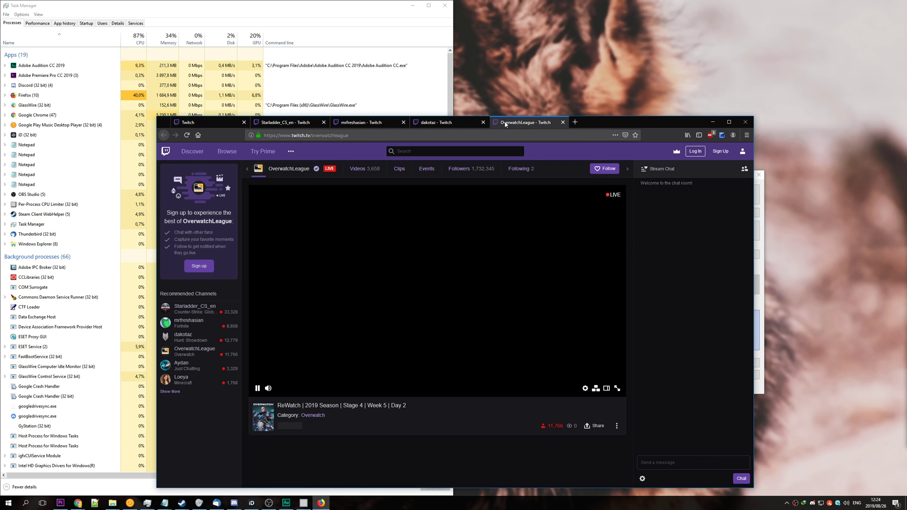
{"action": "left_click", "coordinate": [149, 96]}
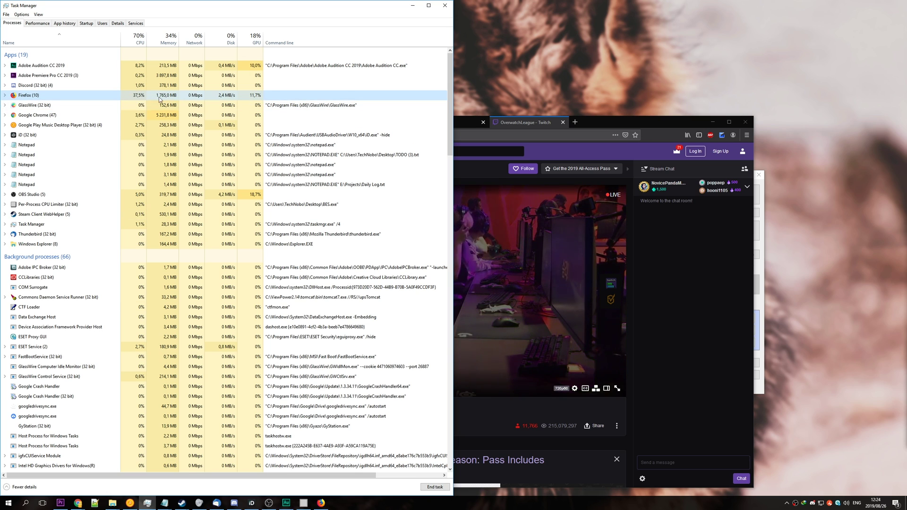
{"action": "left_click_drag", "start_coordinate": [638, 125], "coordinate": [905, 508]}
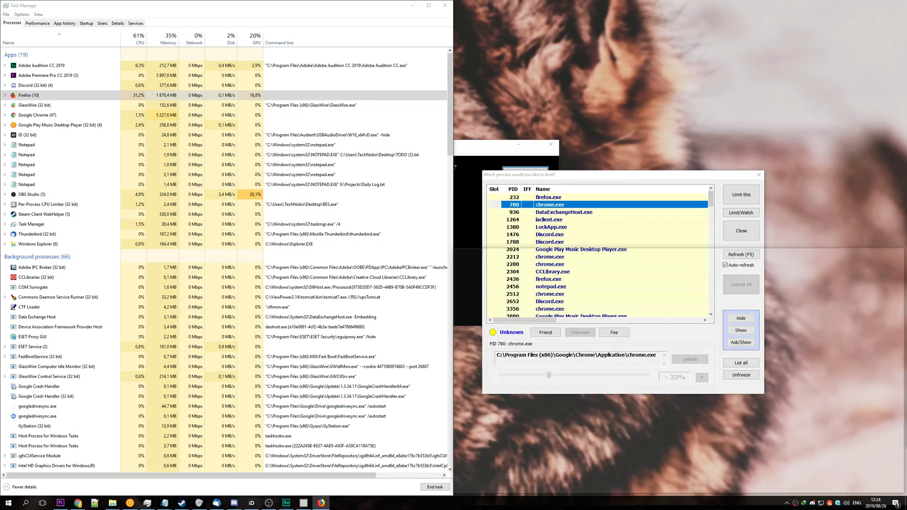
Select firefox.exe (PID 232) in the BES process list, sorted by name
{"action": "left_click_drag", "start_coordinate": [595, 182], "coordinate": [398, 156]}
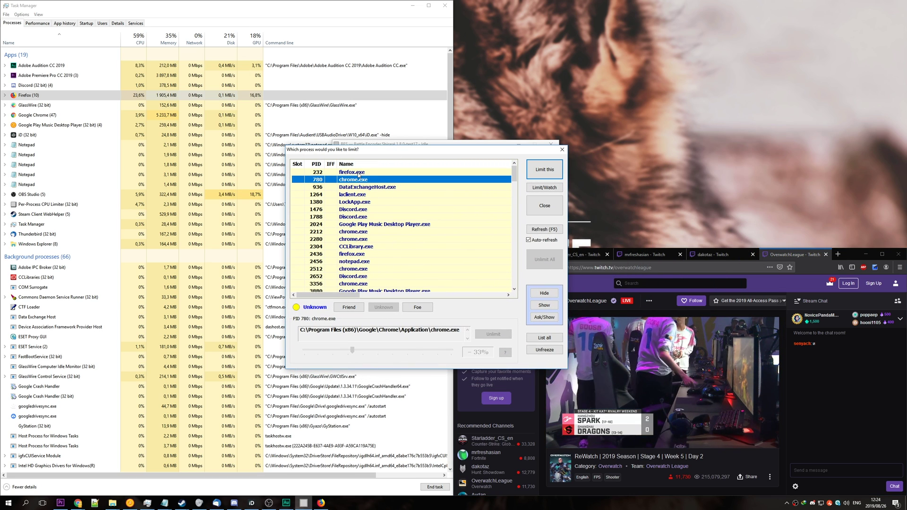
{"action": "left_click", "coordinate": [356, 173]}
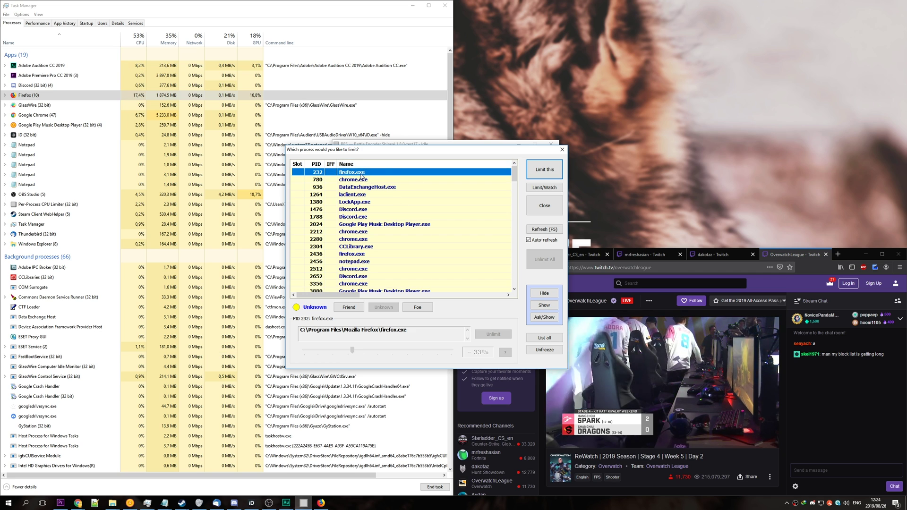
{"action": "left_click", "coordinate": [361, 164]}
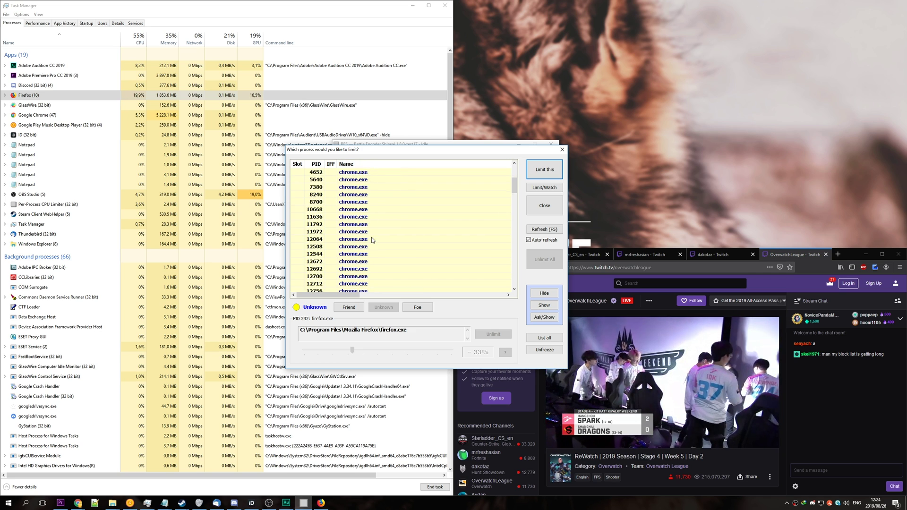
{"action": "scroll", "coordinate": [373, 246], "scroll_direction": "down", "scroll_amount": 1}
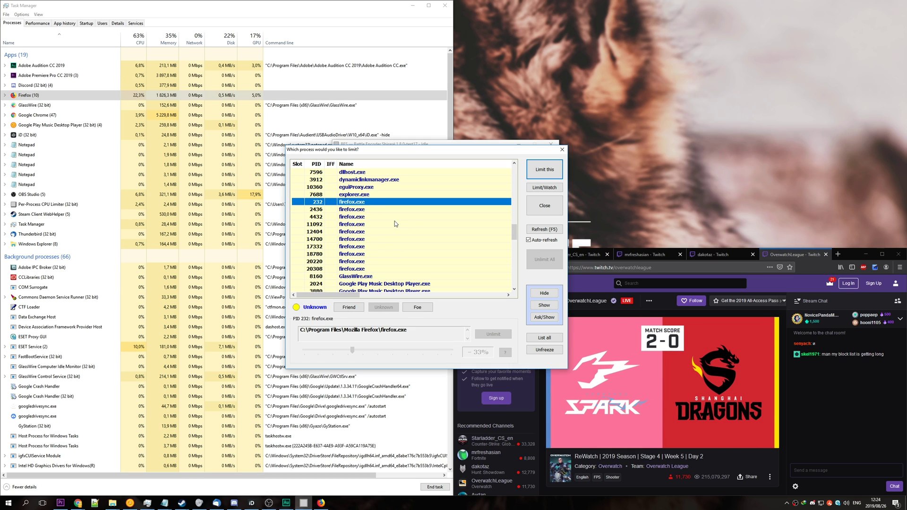
{"action": "double_click", "coordinate": [369, 203]}
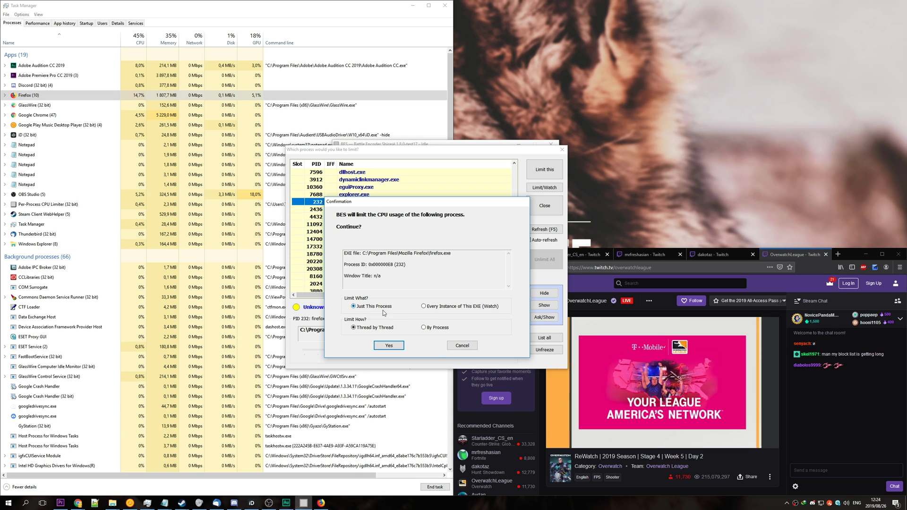
{"action": "left_click", "coordinate": [482, 307]}
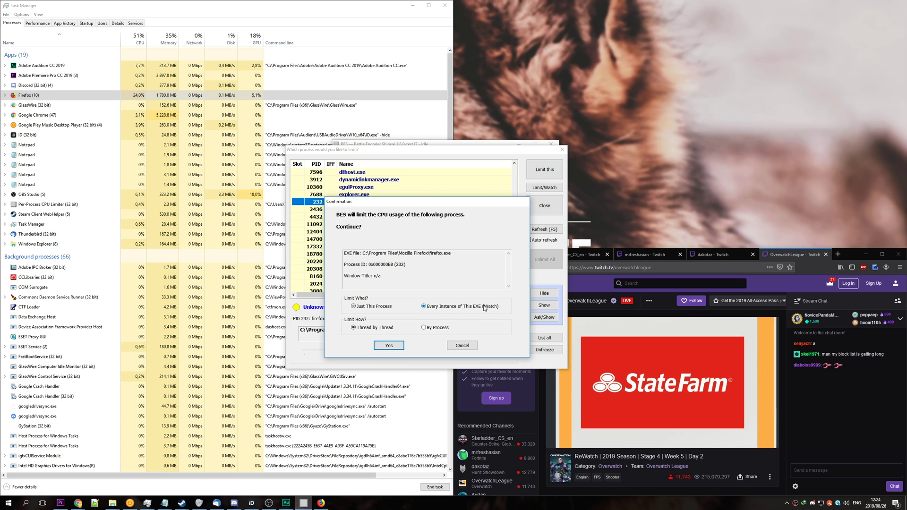
{"action": "left_click", "coordinate": [460, 346]}
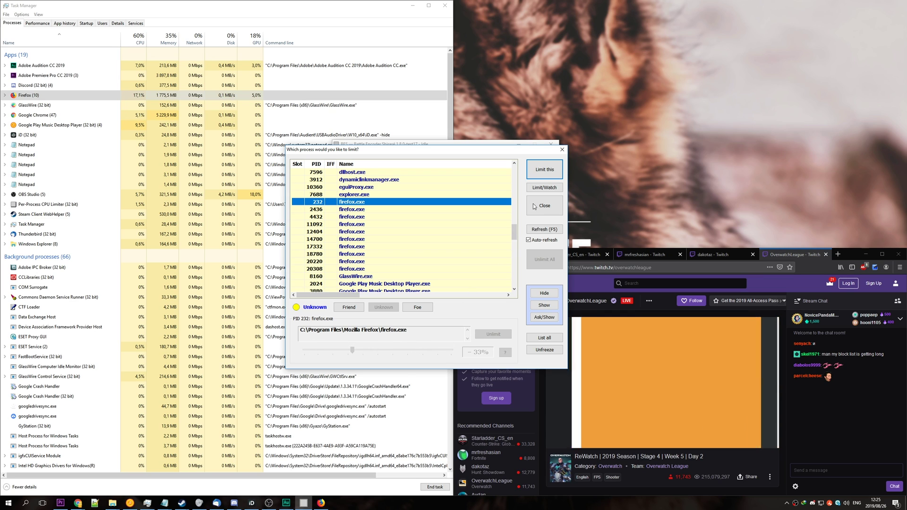
Limit firefox.exe process 232 and set the limit slider to −90%
{"action": "left_click", "coordinate": [544, 173]}
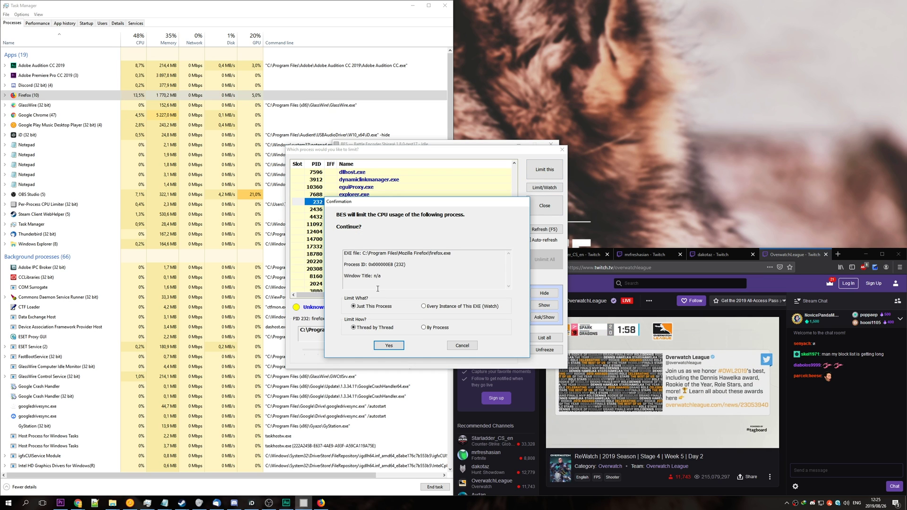
{"action": "left_click", "coordinate": [389, 346]}
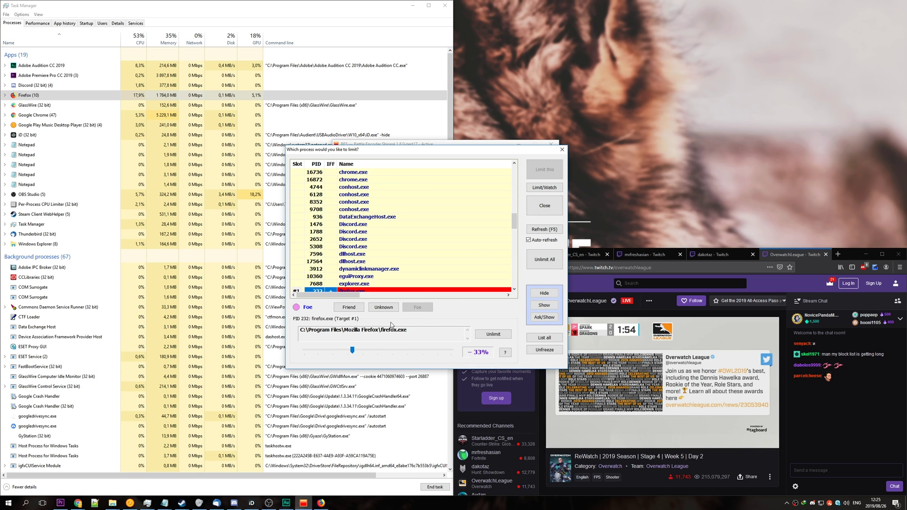
{"action": "scroll", "coordinate": [404, 258], "scroll_direction": "down", "scroll_amount": 3}
{"action": "scroll", "coordinate": [404, 258], "scroll_direction": "down", "scroll_amount": 1}
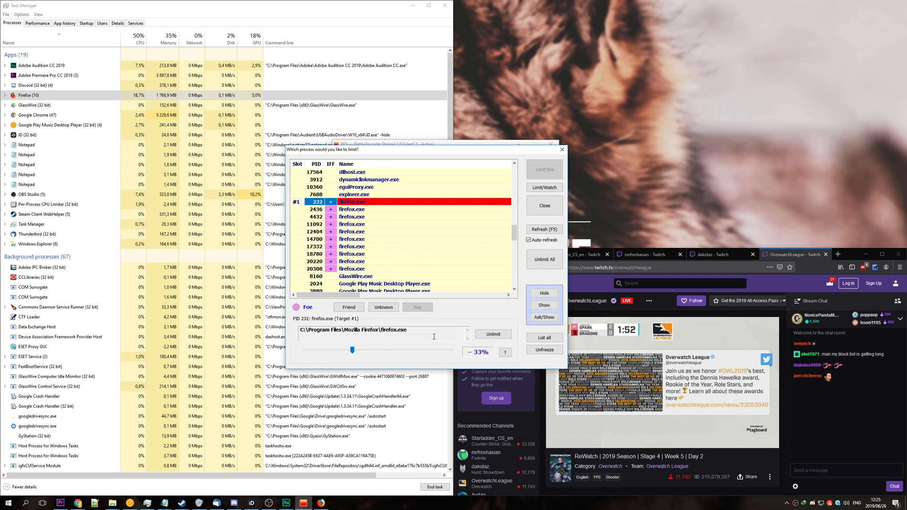
{"action": "mouse_move", "coordinate": [352, 349]}
{"action": "left_mouse_down"}
{"action": "mouse_move", "coordinate": [424, 349]}
{"action": "mouse_move", "coordinate": [338, 349]}
{"action": "left_mouse_up"}
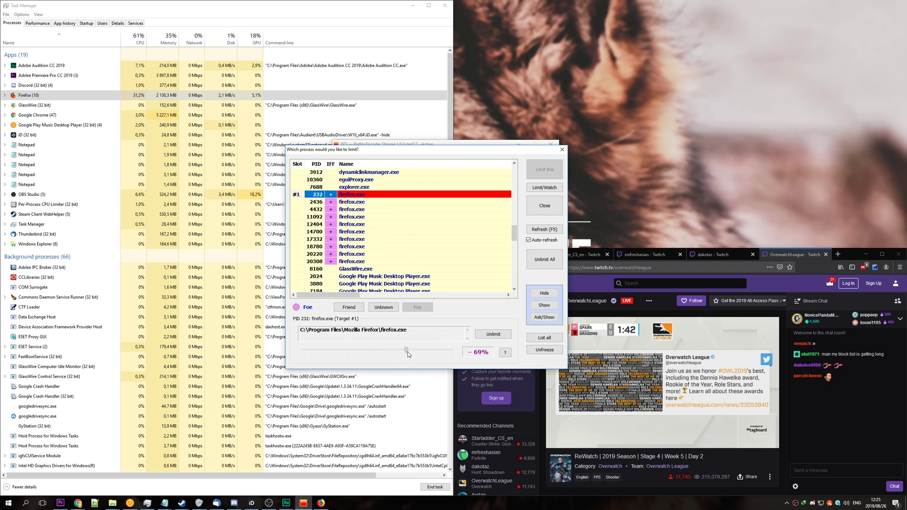
{"action": "left_click_drag", "start_coordinate": [409, 355], "coordinate": [439, 352]}
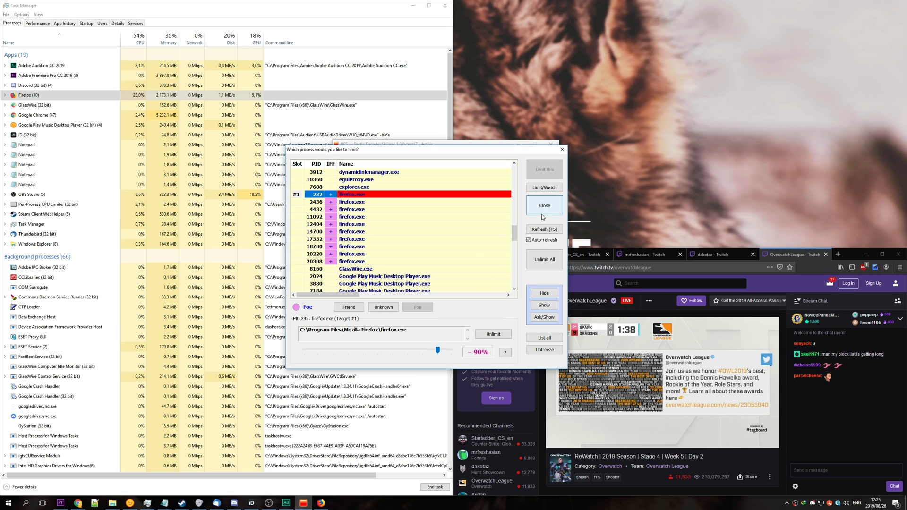
Limit and watch all firefox.exe instances at −90%, confirming with Yes
{"action": "left_click", "coordinate": [537, 189]}
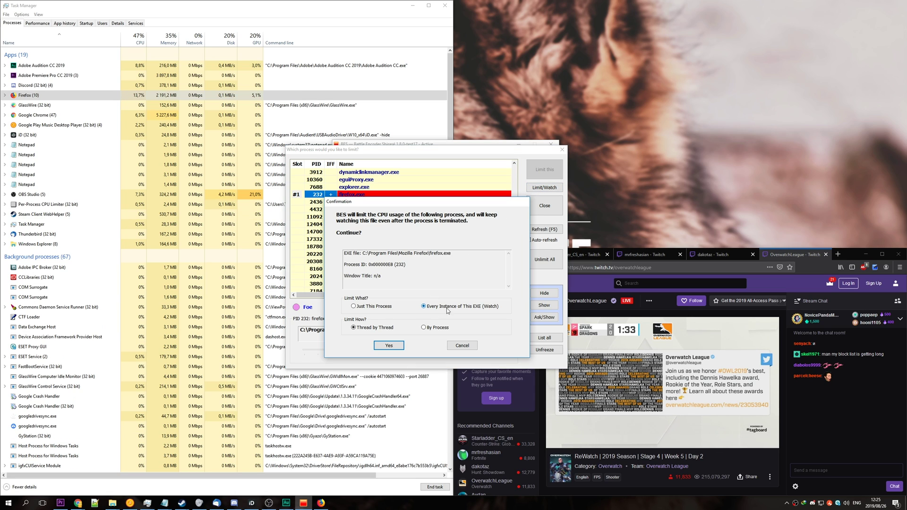
{"action": "left_click", "coordinate": [395, 346]}
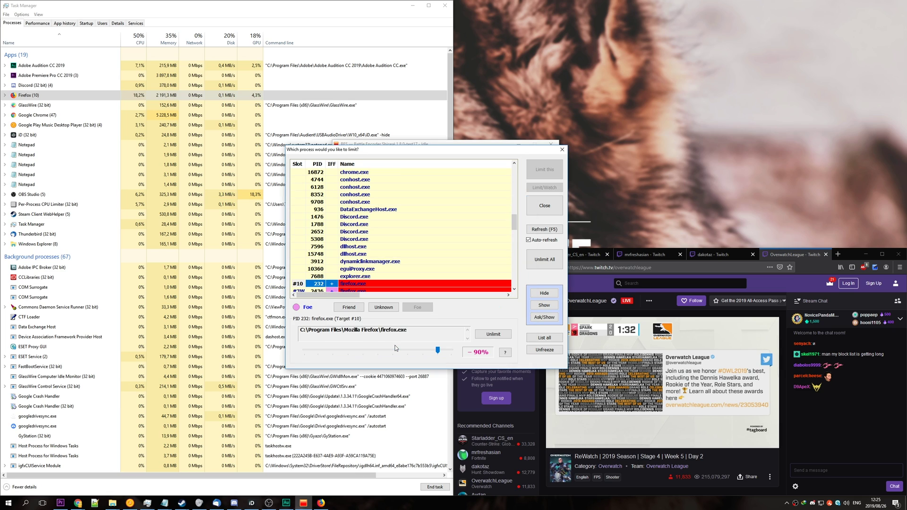
{"action": "scroll", "coordinate": [395, 244], "scroll_direction": "down", "scroll_amount": 3}
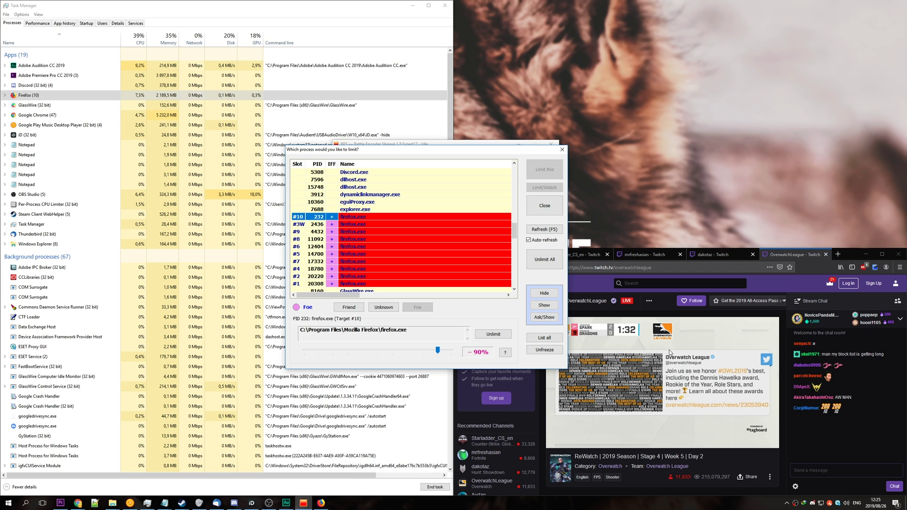
Check the mrfreshasian, Starladder_CS_en and Twitch home tabs, then return to OverwatchLeague
{"action": "left_click", "coordinate": [666, 300]}
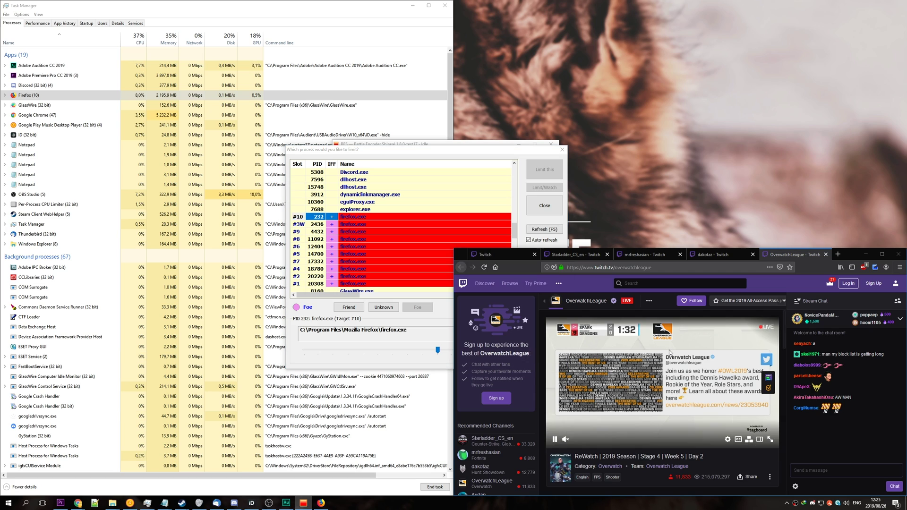
{"action": "left_click", "coordinate": [664, 257]}
{"action": "left_click", "coordinate": [611, 255]}
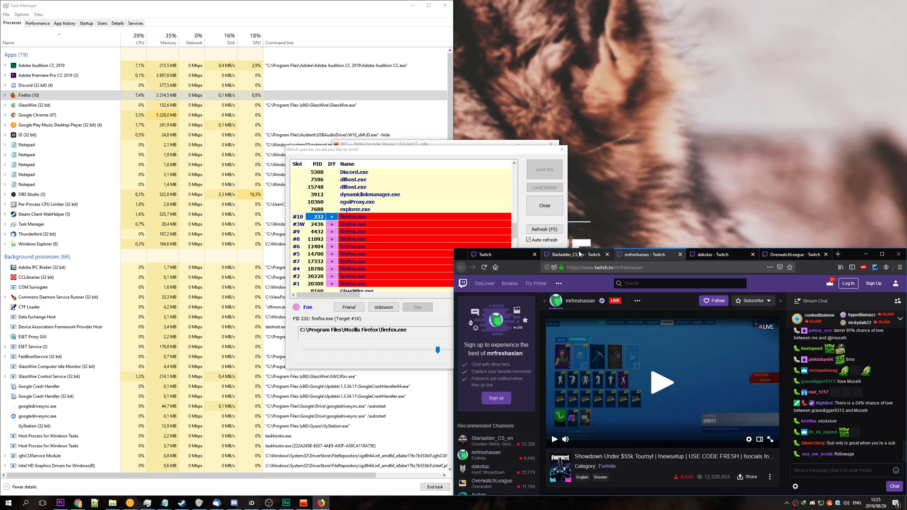
{"action": "left_click", "coordinate": [518, 256]}
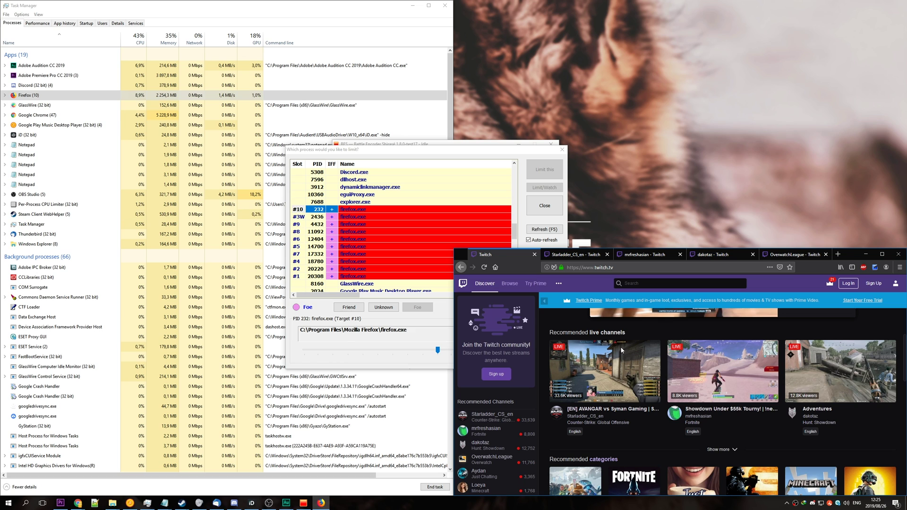
{"action": "scroll", "coordinate": [621, 351], "scroll_direction": "down", "scroll_amount": 5}
{"action": "scroll", "coordinate": [621, 350], "scroll_direction": "down", "scroll_amount": 1}
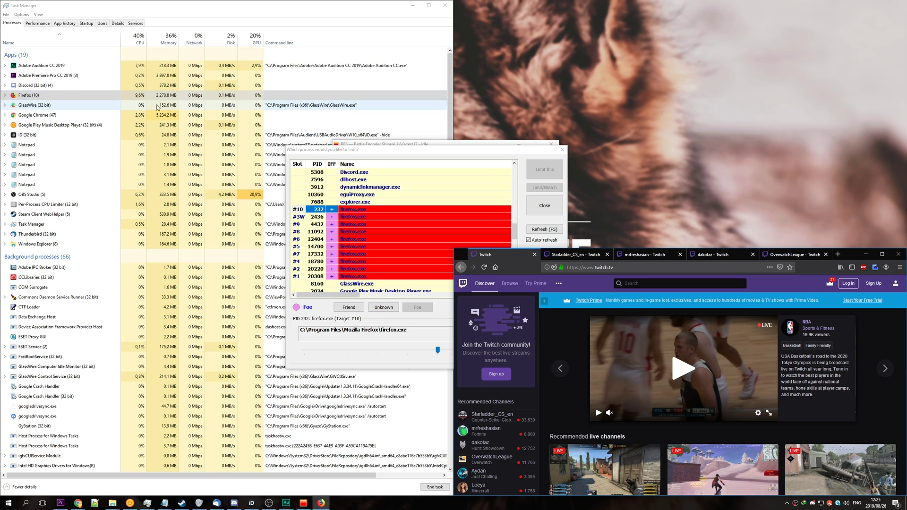
{"action": "left_click", "coordinate": [795, 254]}
{"action": "mouse_move", "coordinate": [662, 401]}
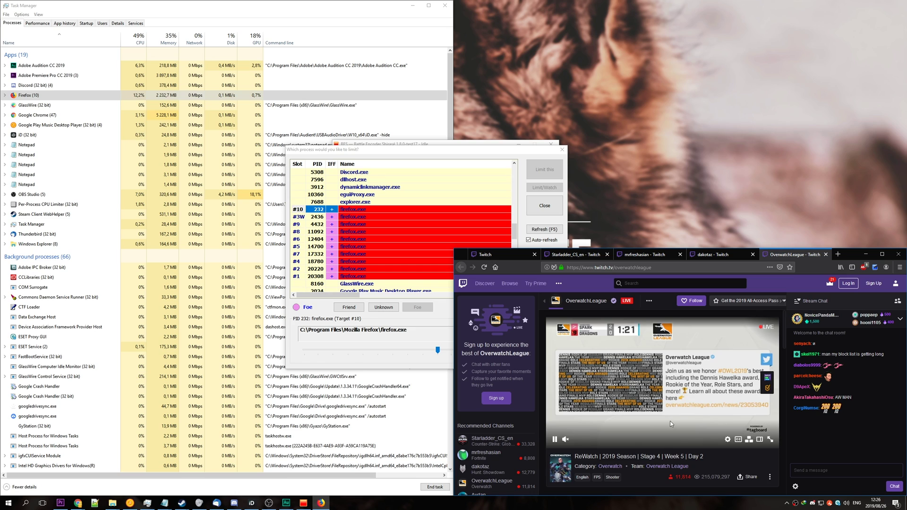
{"action": "scroll", "coordinate": [662, 411], "scroll_direction": "down", "scroll_amount": 1}
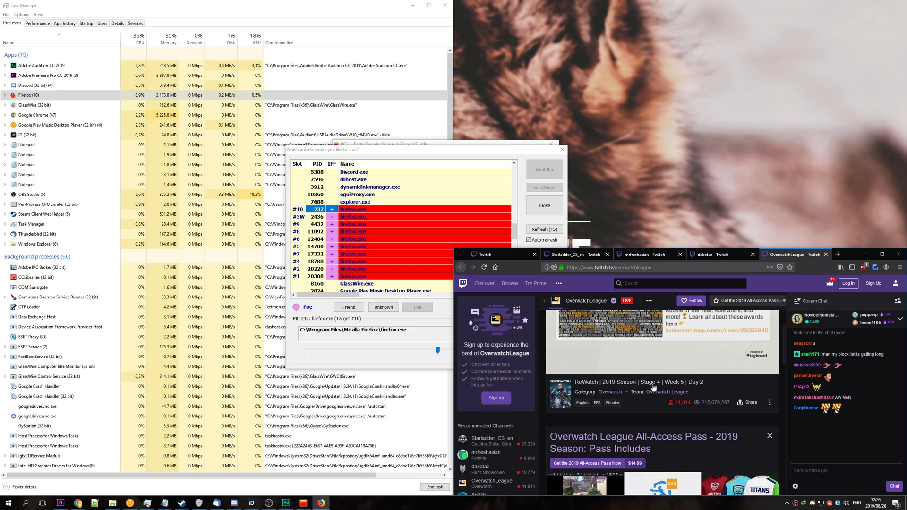
{"action": "scroll", "coordinate": [653, 387], "scroll_direction": "up", "scroll_amount": 1}
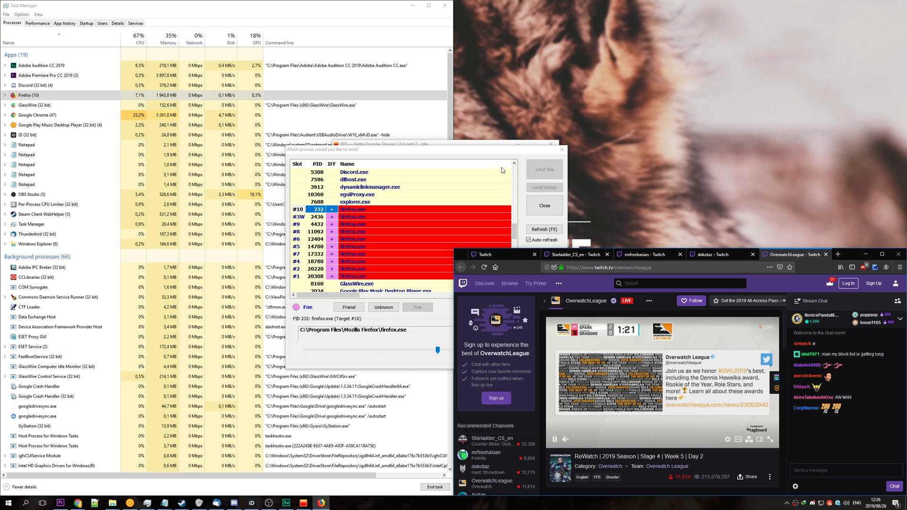
Bring the BES process-limit dialog back in front of Firefox
{"action": "left_click_drag", "start_coordinate": [489, 153], "coordinate": [489, 146]}
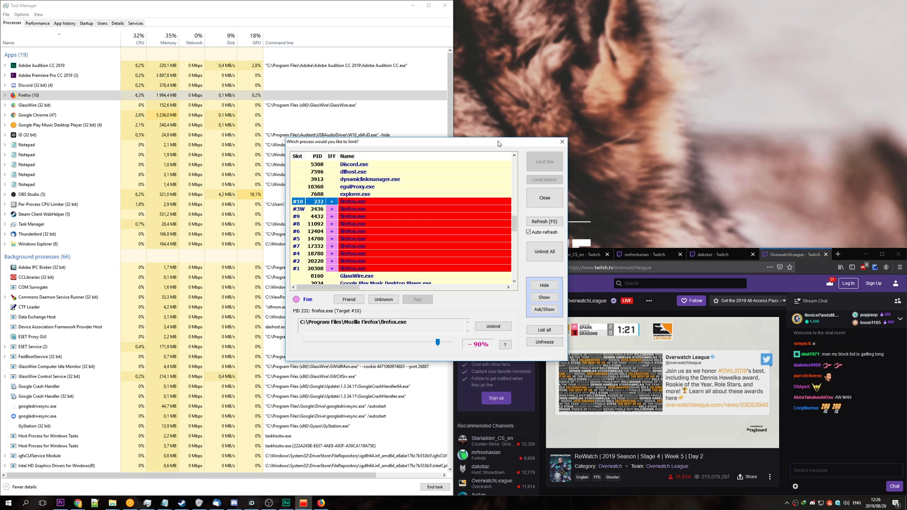
Unlimit all firefox.exe processes and check the Discover and OverwatchLeague tabs run unthrottled
{"action": "left_click", "coordinate": [548, 258]}
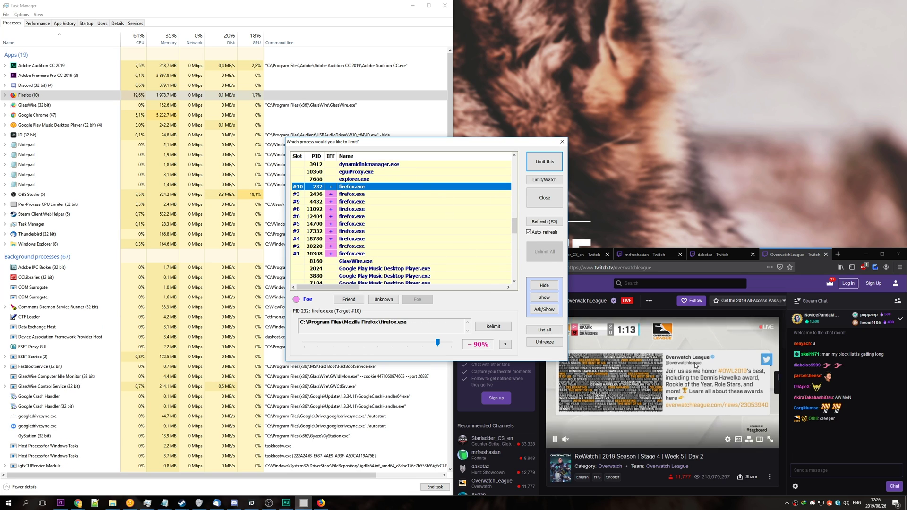
{"action": "left_click", "coordinate": [694, 361]}
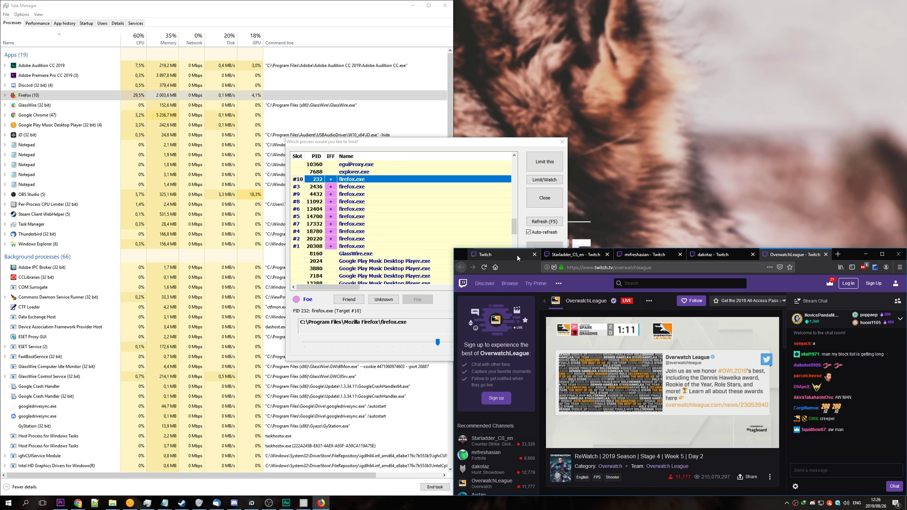
{"action": "left_click", "coordinate": [517, 254]}
{"action": "scroll", "coordinate": [647, 349], "scroll_direction": "down", "scroll_amount": 5}
{"action": "scroll", "coordinate": [646, 348], "scroll_direction": "up", "scroll_amount": 5}
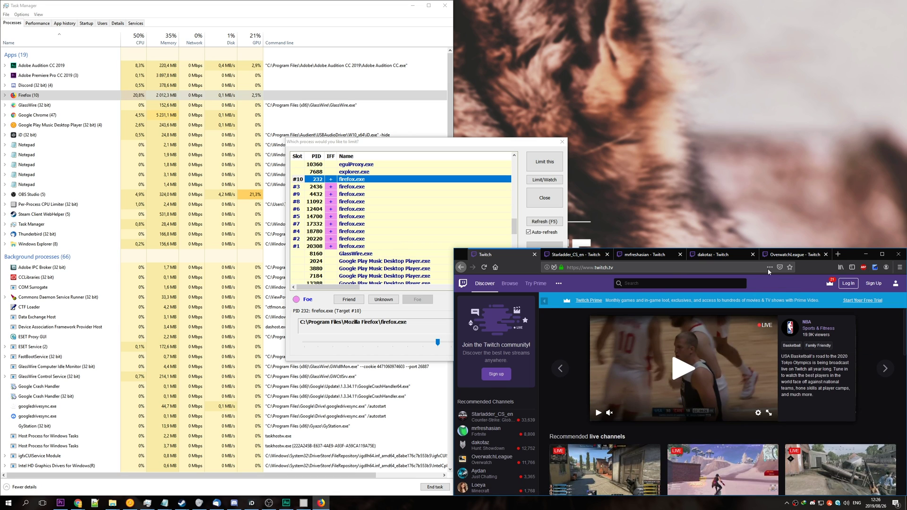
{"action": "left_click", "coordinate": [794, 254]}
{"action": "left_click", "coordinate": [415, 178]}
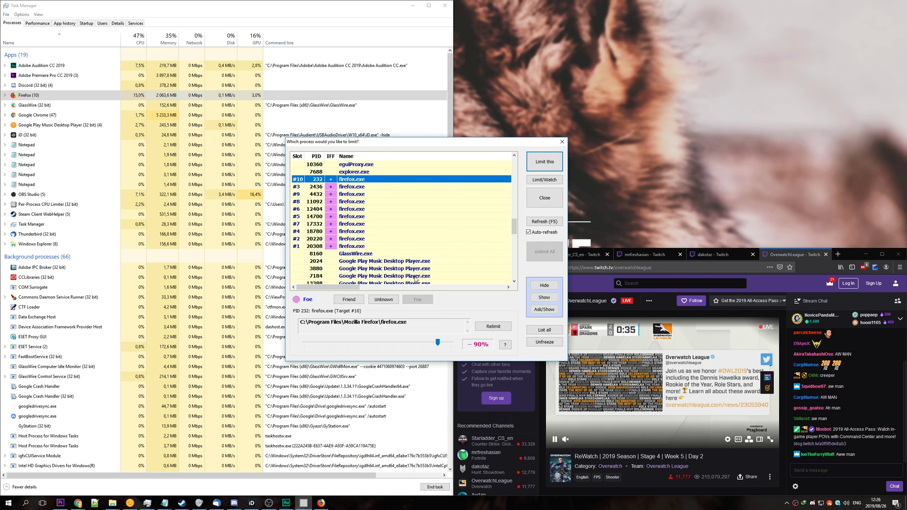
Close the BES process list, returning to the main window with three Unlimited firefox.exe targets
{"action": "left_click", "coordinate": [562, 142]}
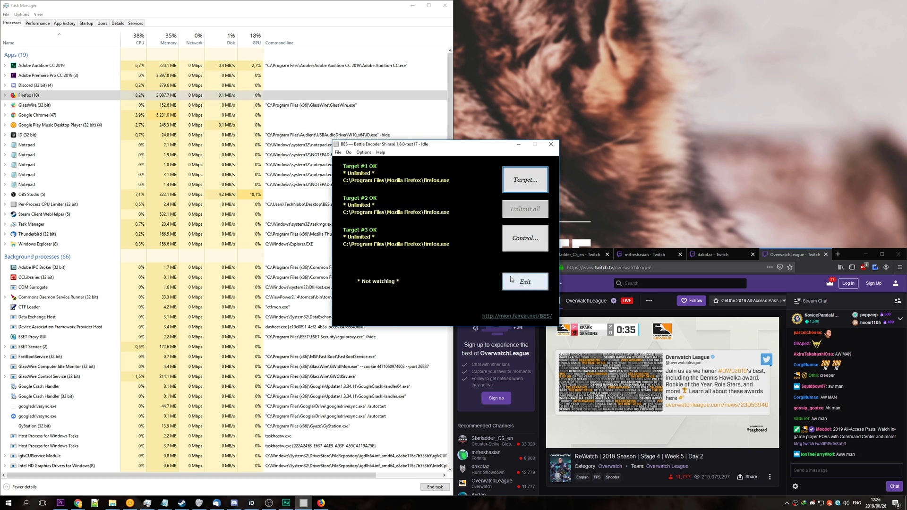